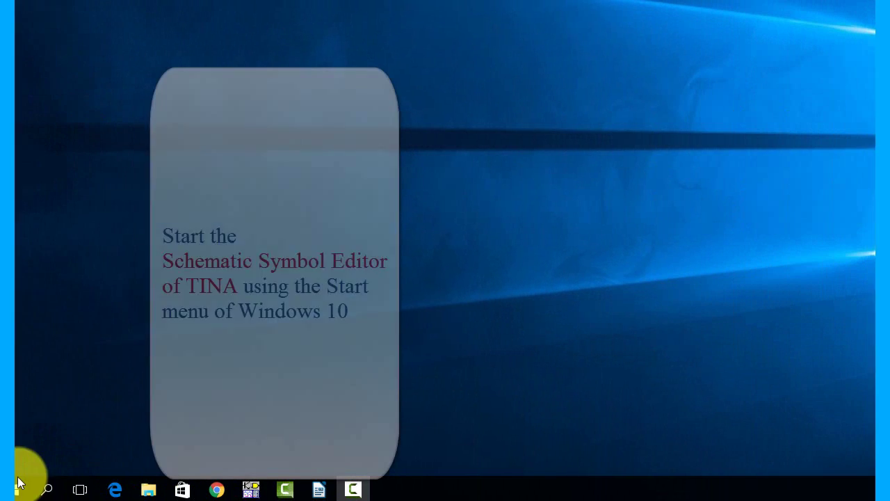
Launch Schematic Symbol Editor from the Start menu's Tina 10 Industrial folder
left_click(13, 491)
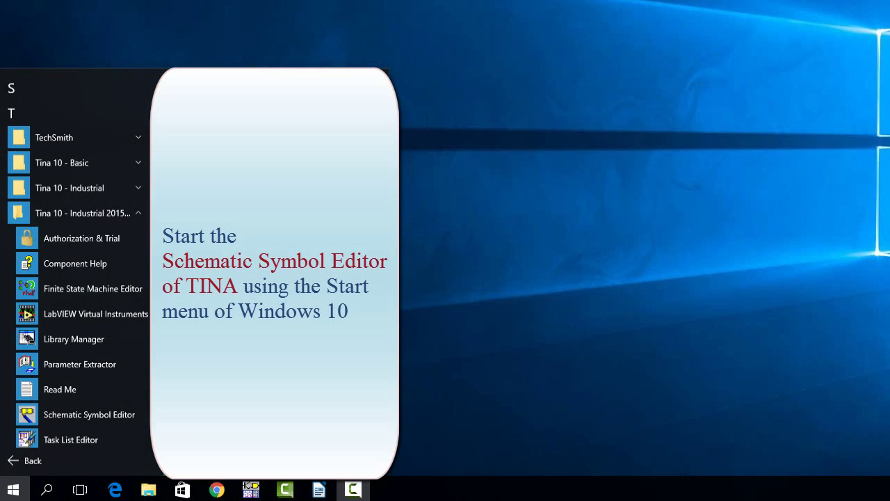
left_click(62, 416)
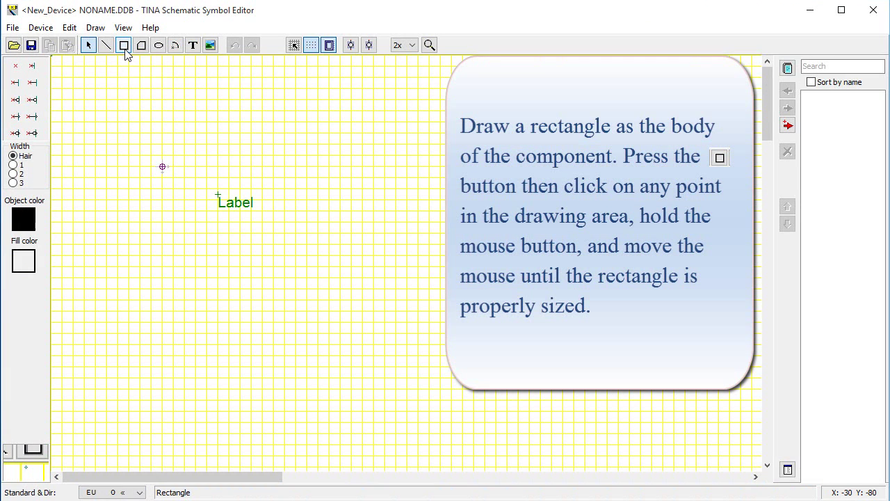
Draw a tall rectangle as the component body and drag the Label above it
left_click(125, 48)
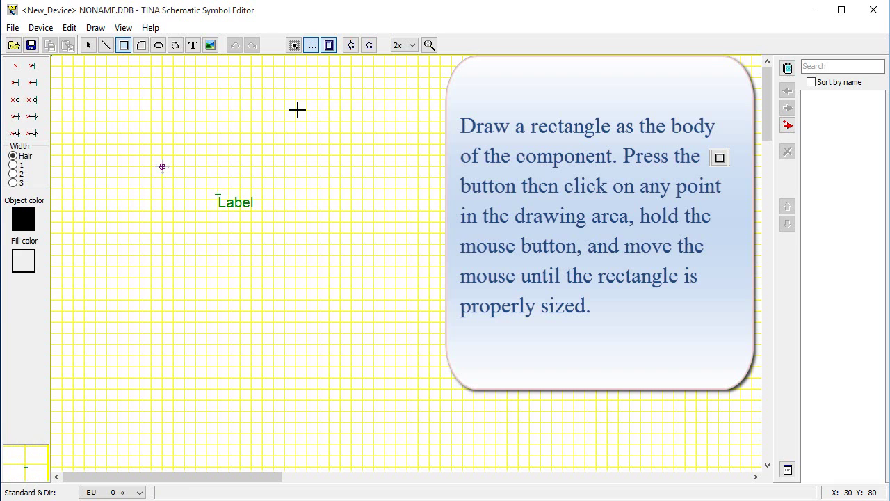
left_click_drag(297, 110, 395, 279)
left_click(427, 297)
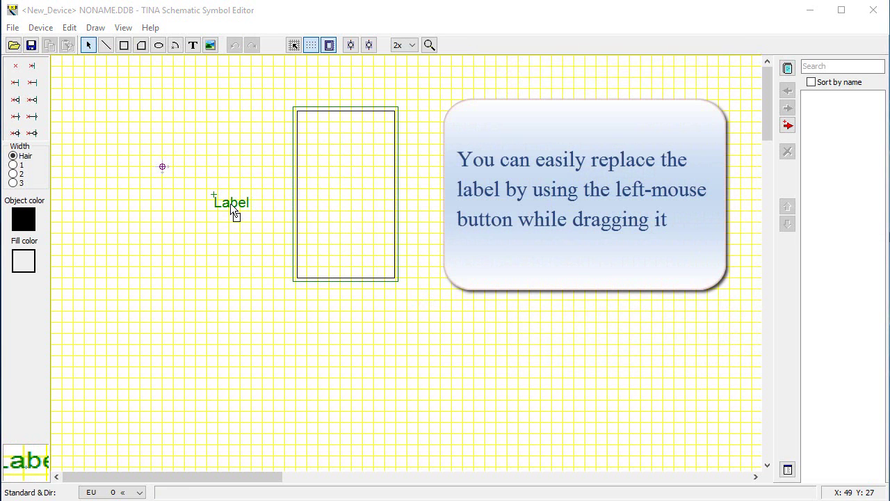
left_click_drag(231, 203, 344, 97)
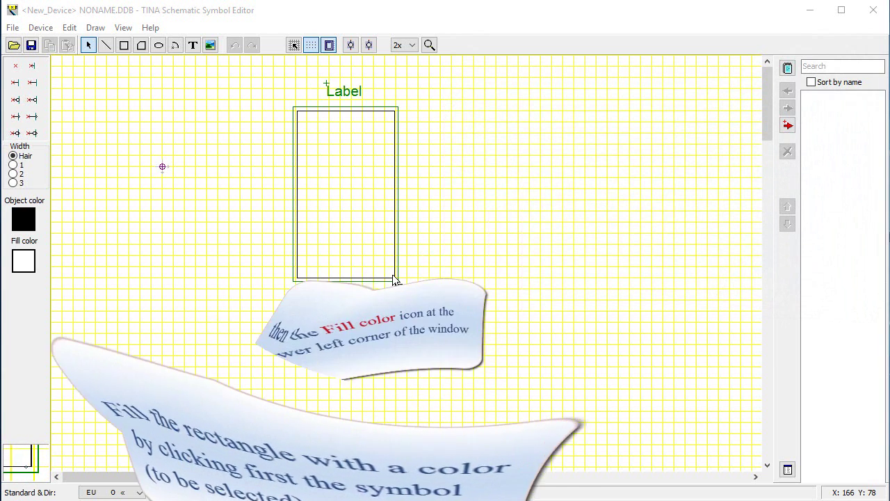
Set the rectangle body's fill colour to light yellow
left_click(394, 278)
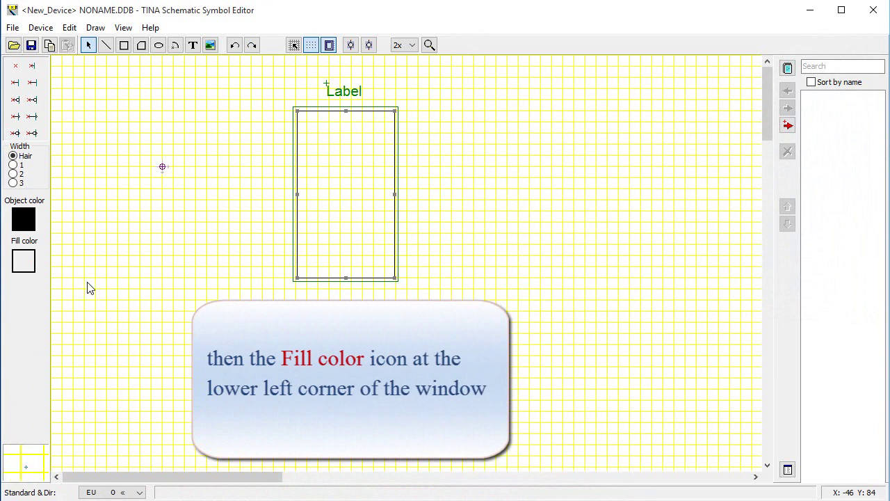
left_click(23, 261)
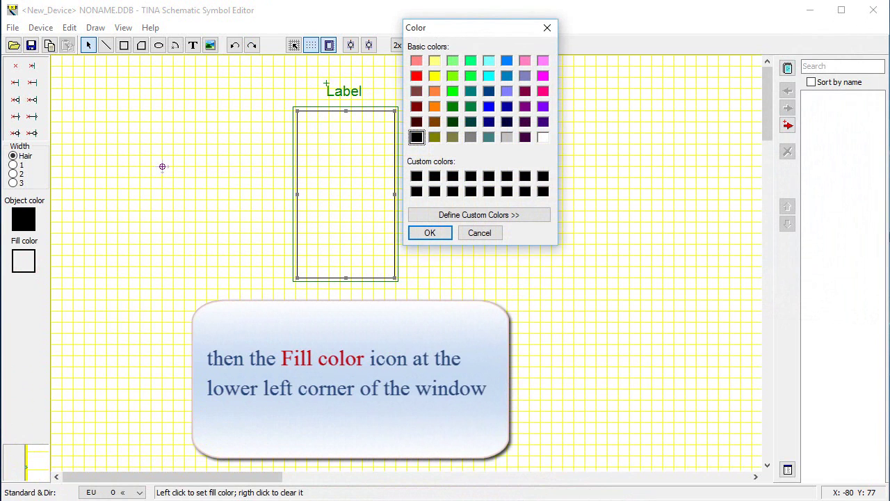
left_click(435, 61)
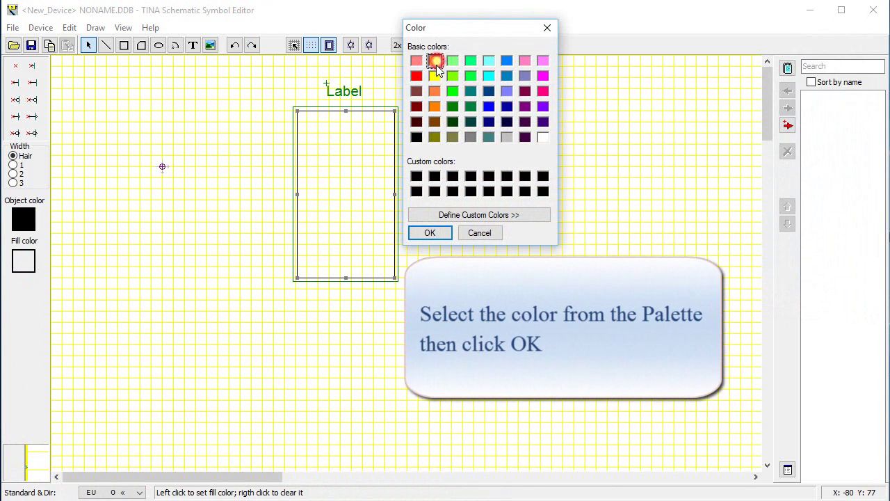
left_click(426, 233)
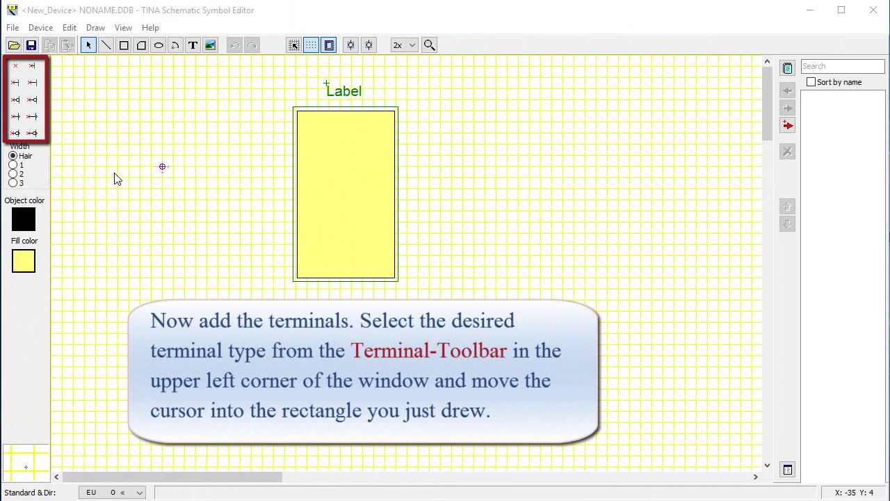
Place normal pins on the body's left edge
left_click(15, 83)
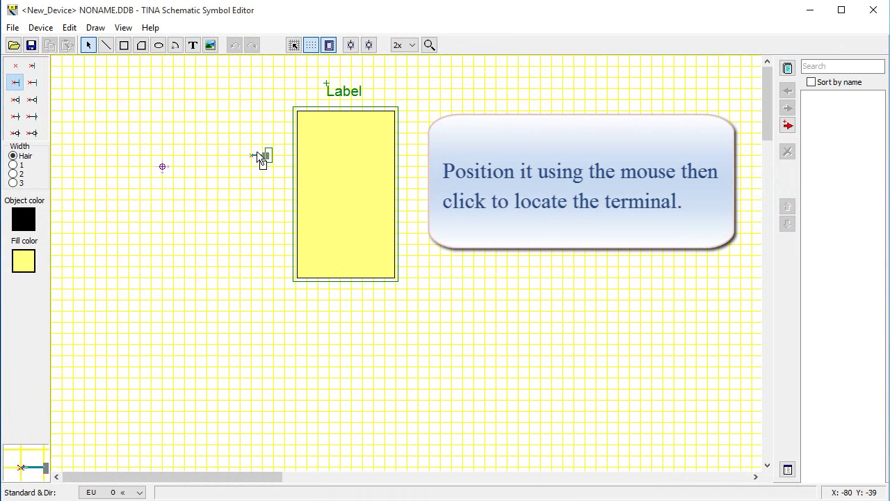
left_click(282, 149)
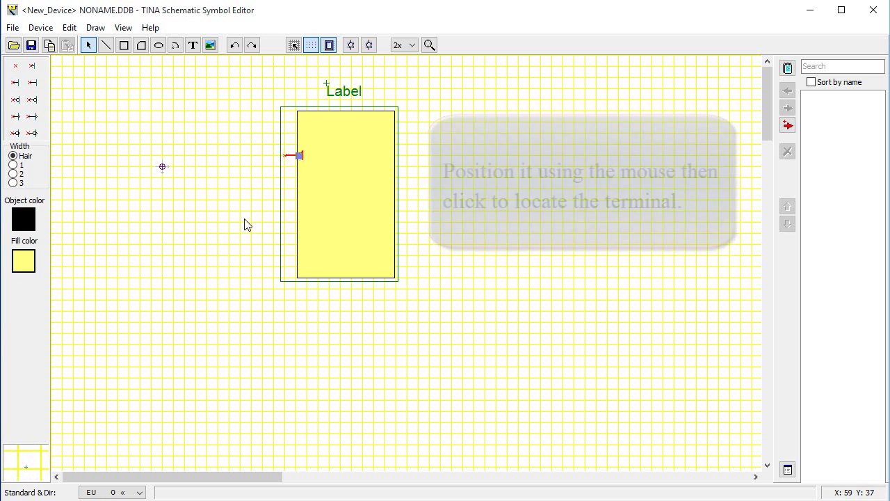
left_click(244, 221)
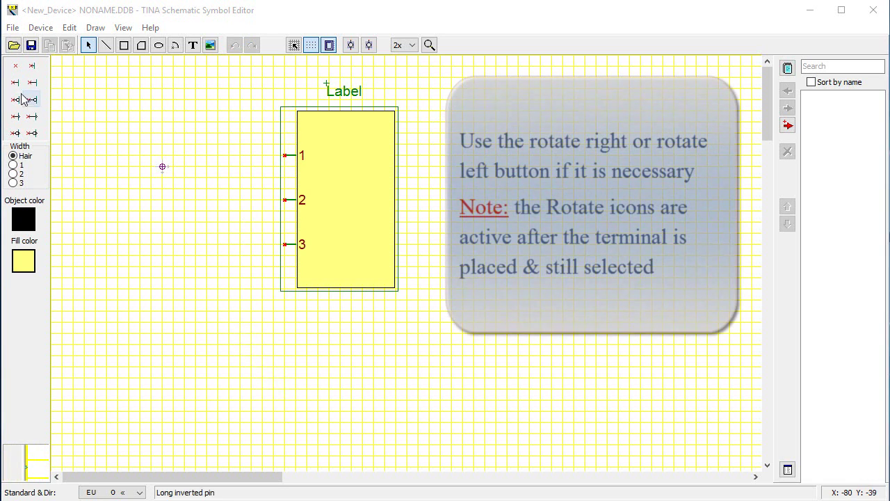
Add pins 4 and 5 on the right edge, rotated to point outward
left_click(14, 83)
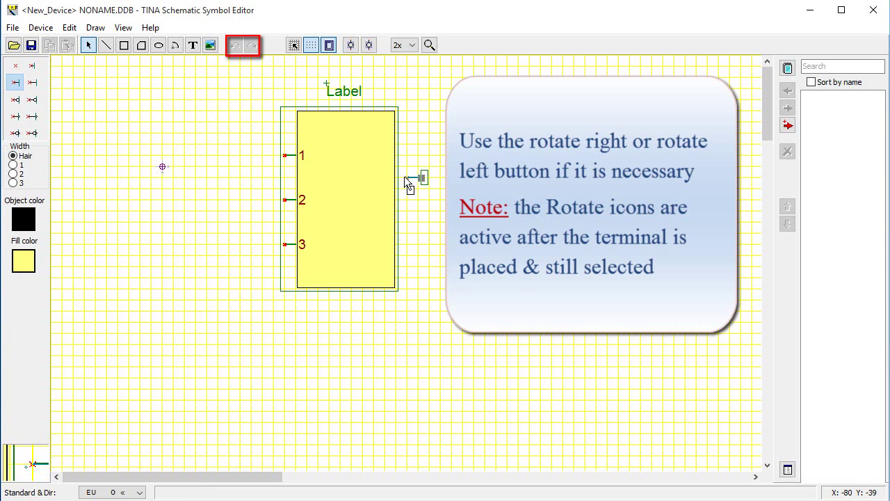
left_click(404, 177)
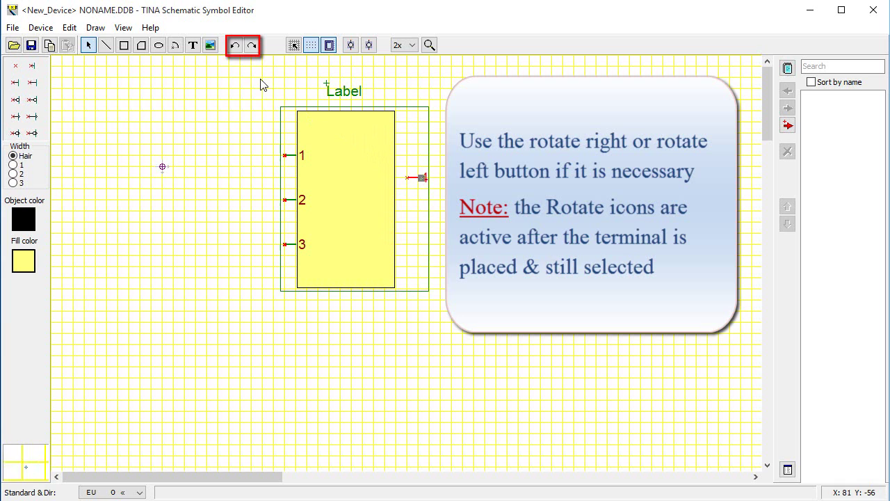
left_click(235, 46)
left_click(235, 46)
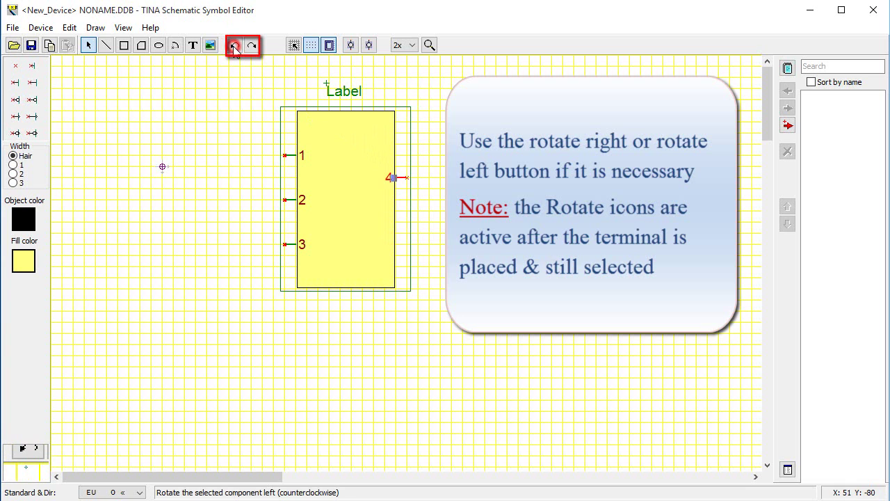
left_click(547, 192)
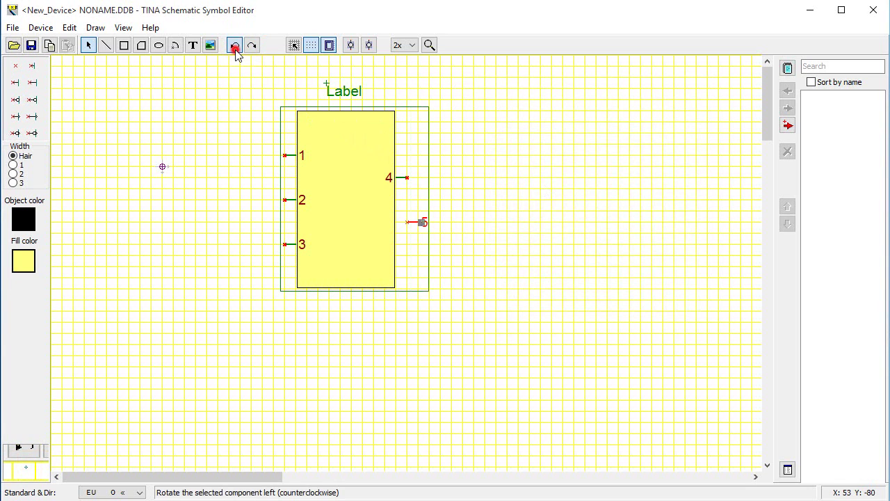
left_click(235, 46)
left_click(235, 46)
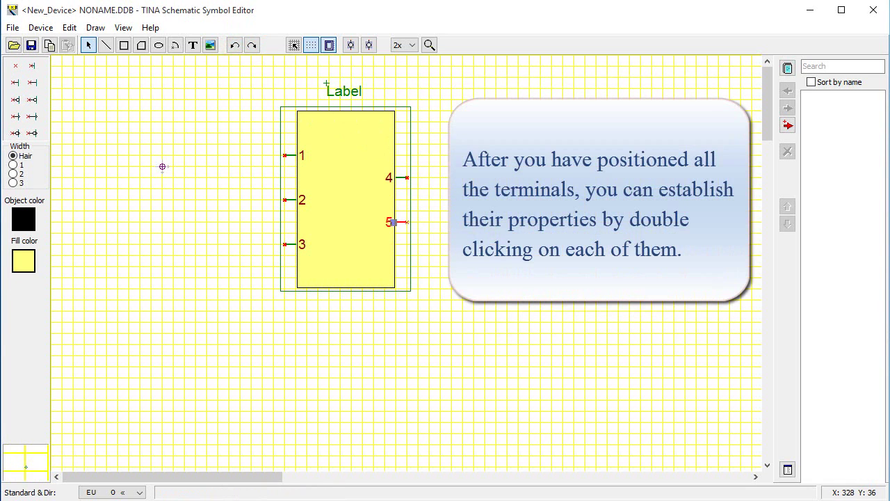
left_click(354, 123)
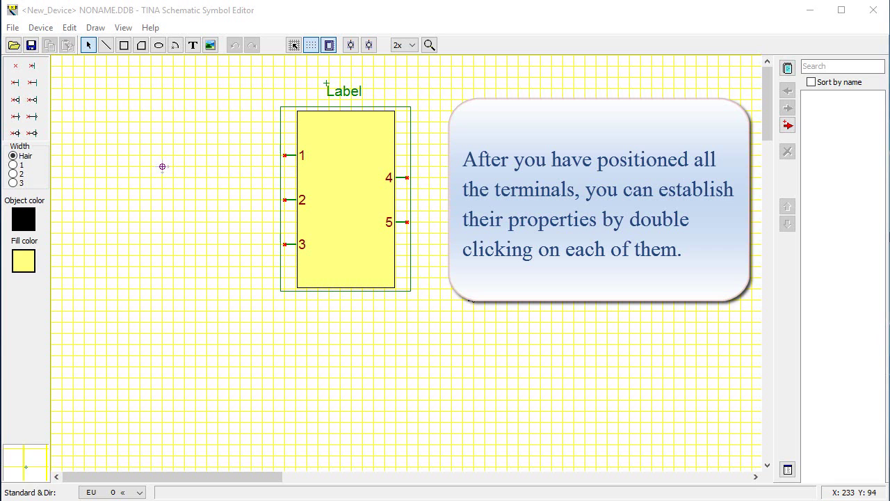
Rename pin 1 to A in Pin Properties
double_click(301, 155)
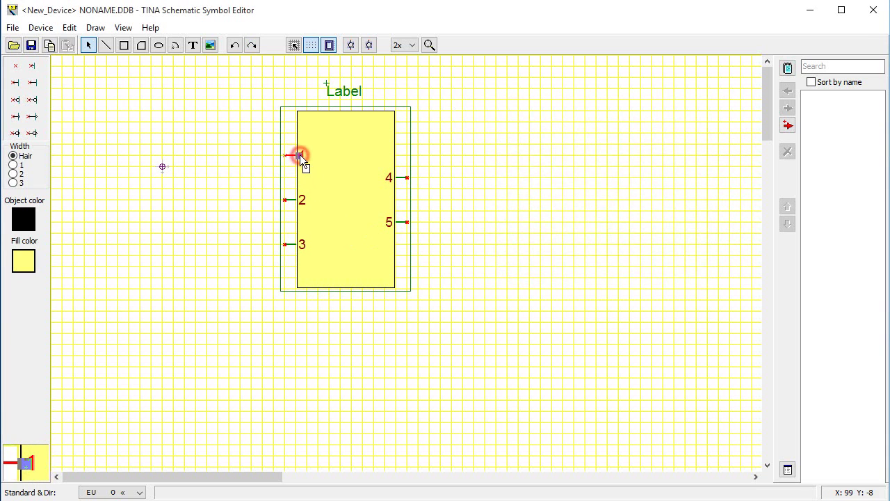
double_click(431, 148)
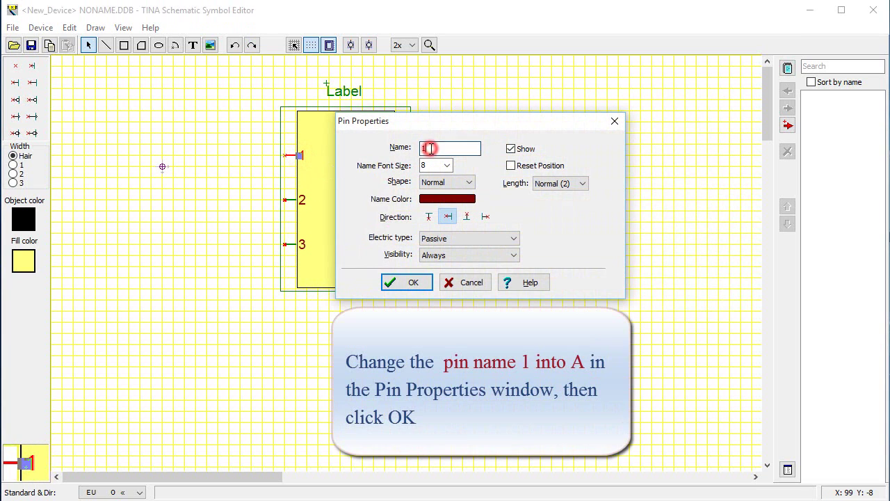
left_click(448, 150)
key("BackSpace")
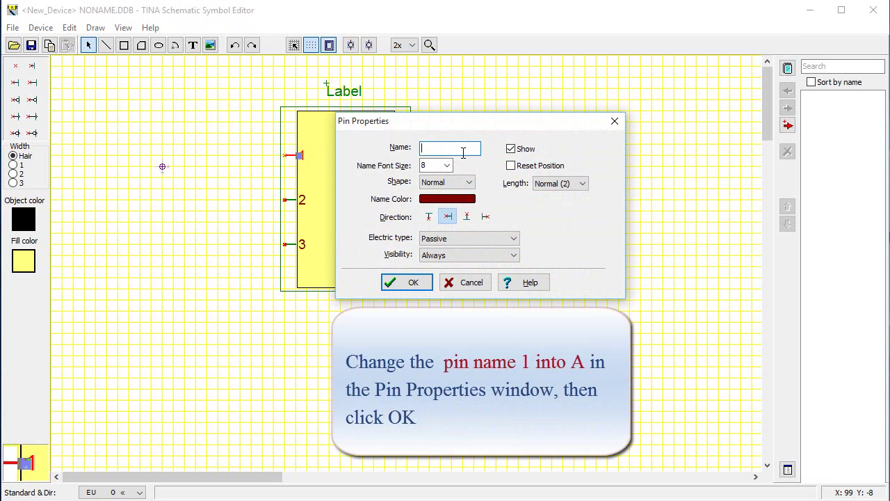
type("A")
left_click(402, 286)
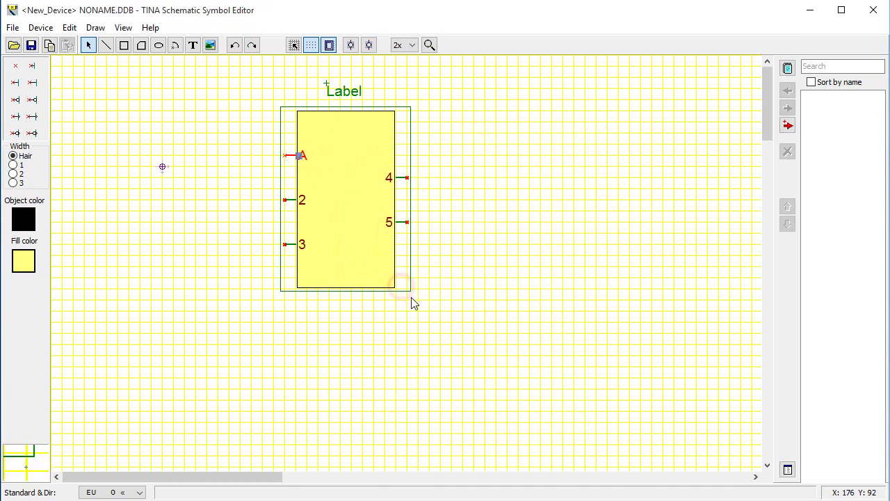
left_click(421, 308)
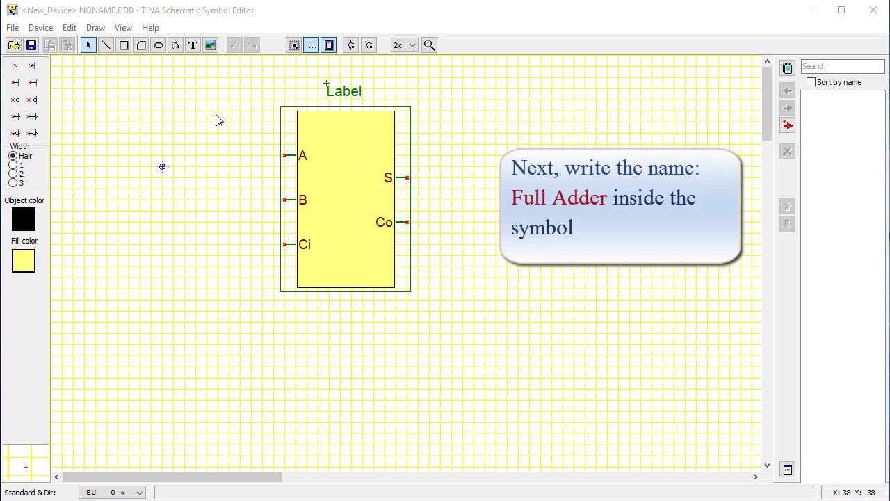
Add the text 'Full Adder' and move it to the centre of the yellow body
left_click(193, 46)
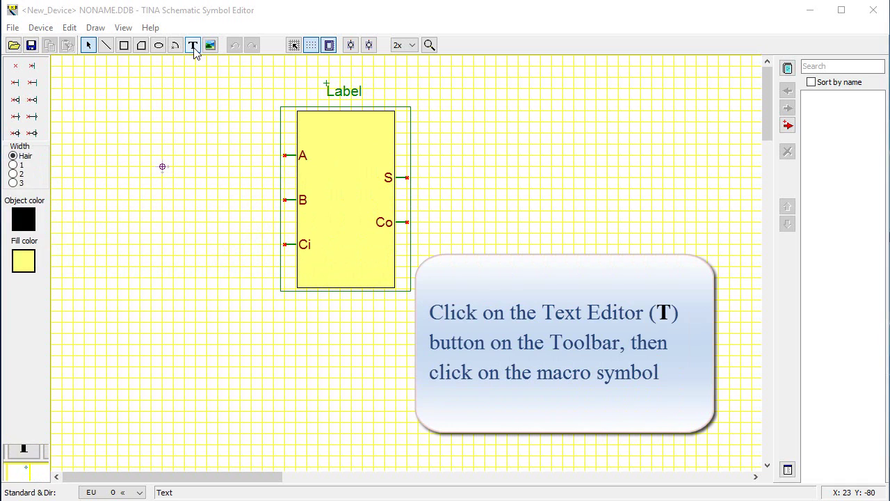
left_click(330, 130)
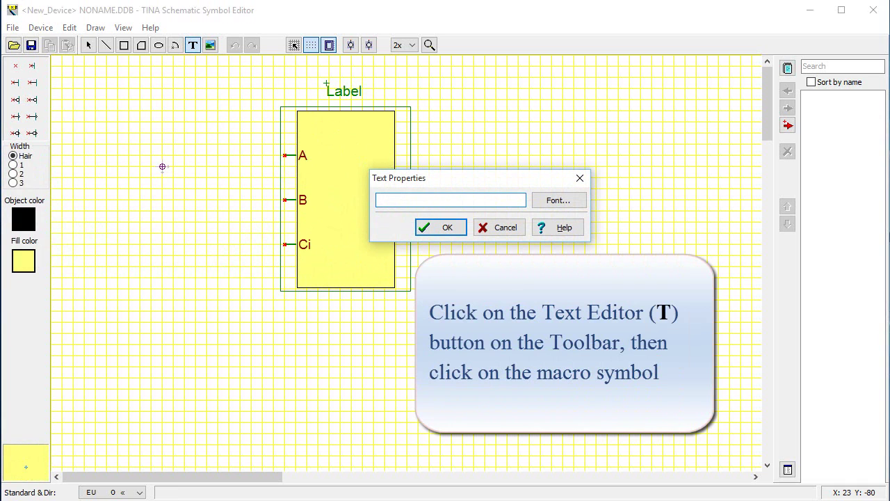
type("Full Ad")
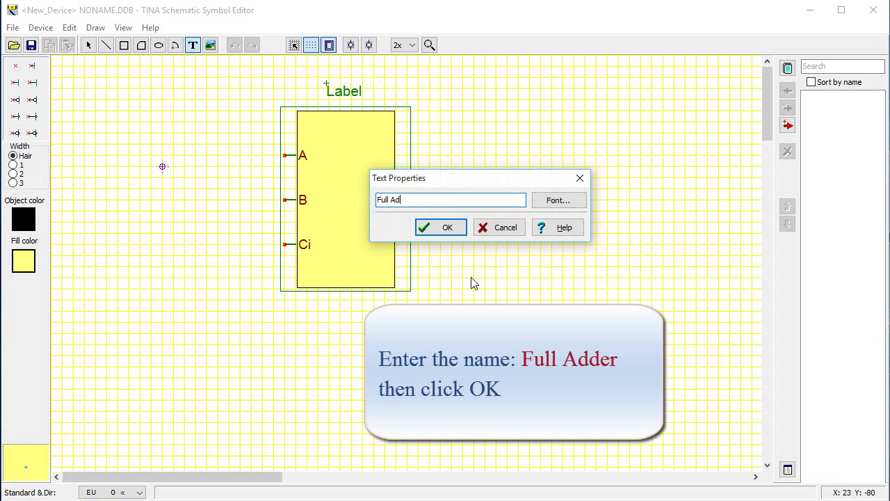
type("der")
left_click(439, 229)
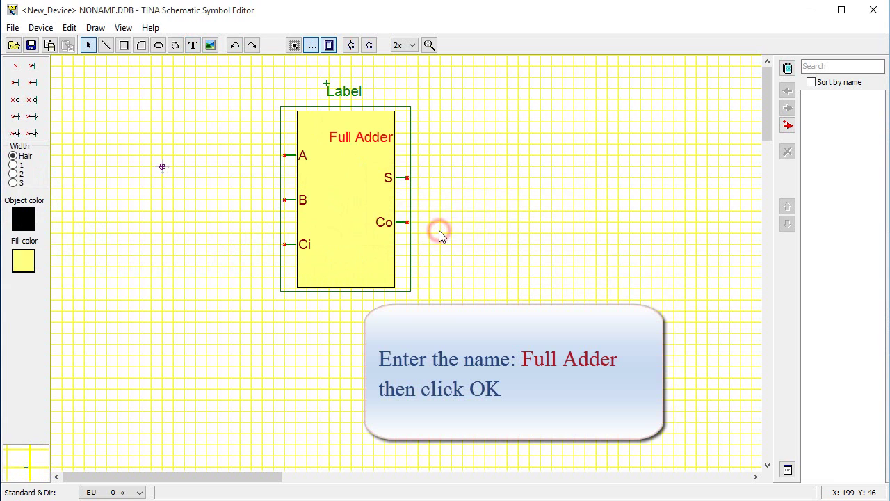
left_click_drag(361, 138, 344, 189)
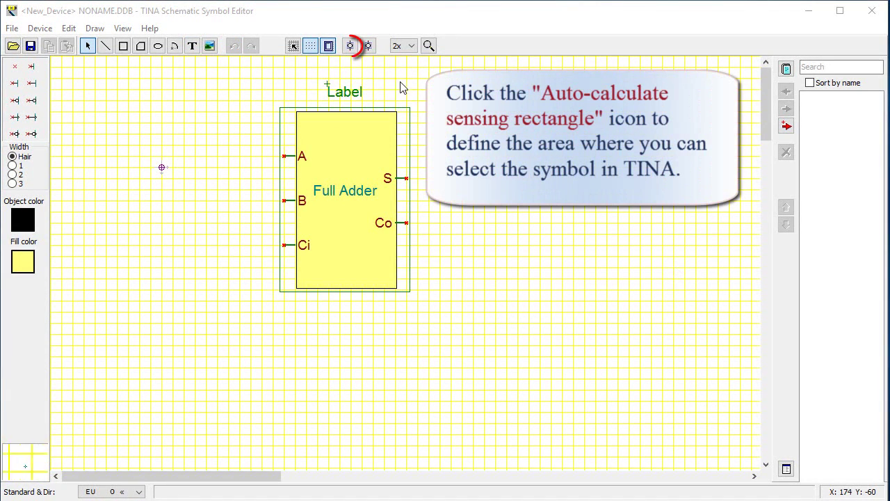
Auto-calculate the sensing rectangle and copy the symbol into the library as New_Device
left_click(351, 46)
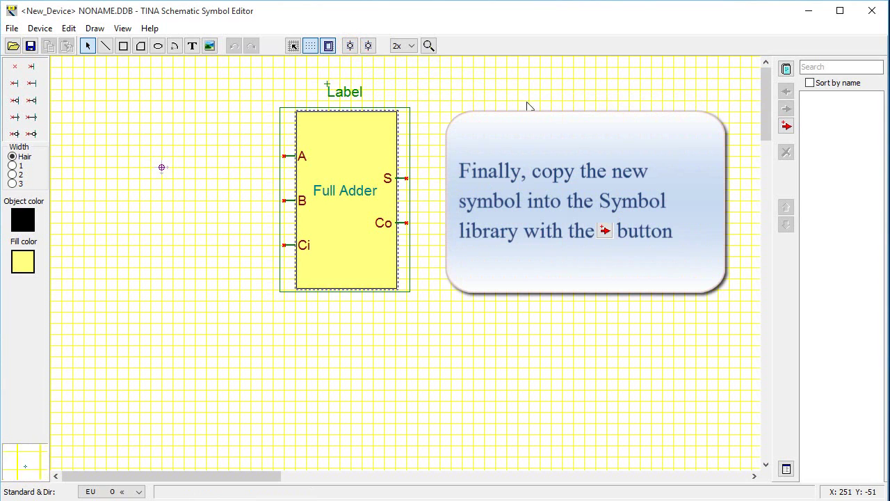
left_click(786, 128)
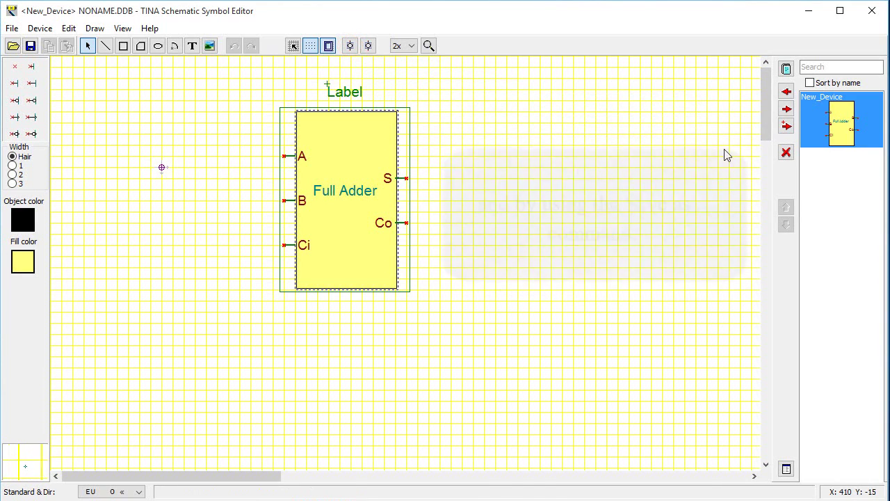
In Save As, choose the Private catalog folder and enter 'Full Adder' as file name
left_click(11, 27)
left_click(44, 93)
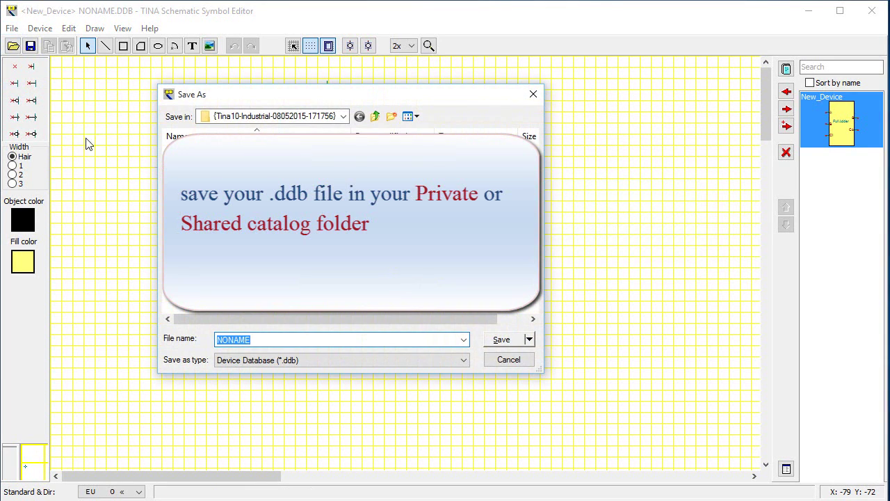
left_click(530, 340)
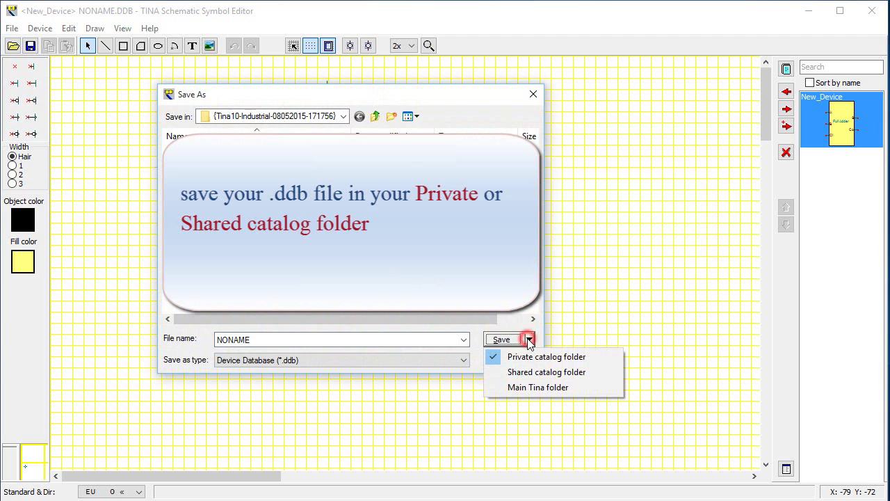
left_click(496, 358)
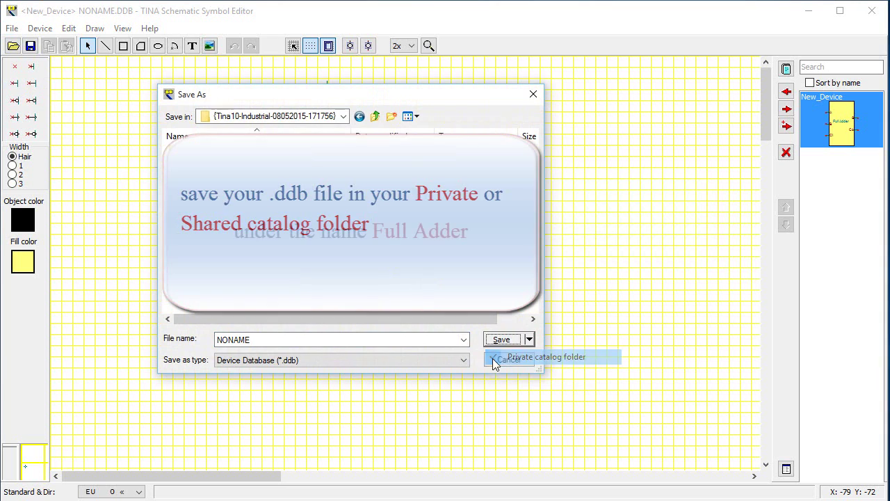
double_click(260, 338)
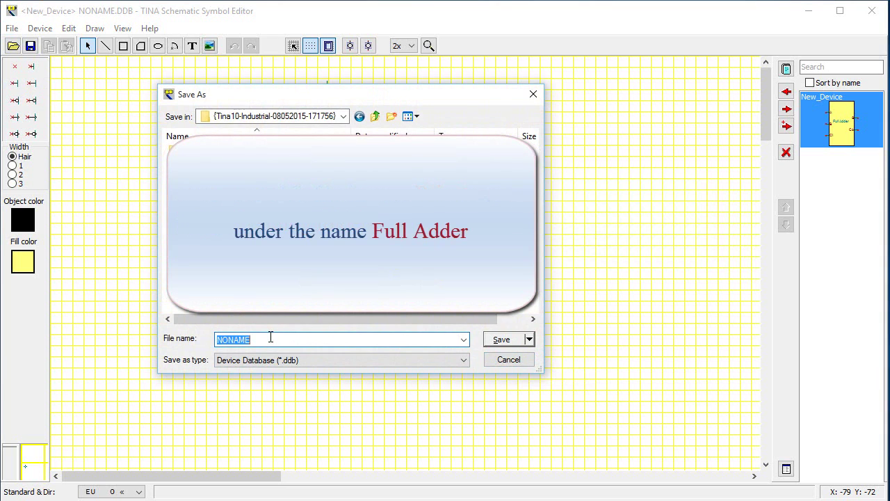
type("Full A")
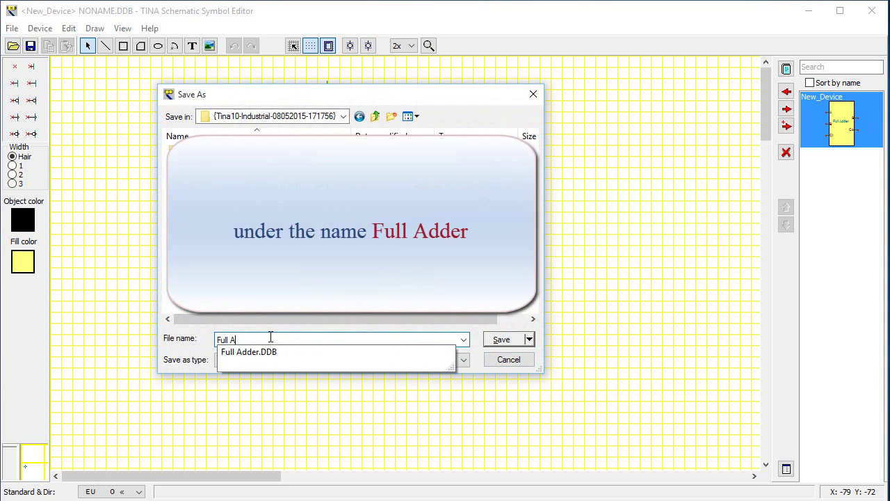
type("dder")
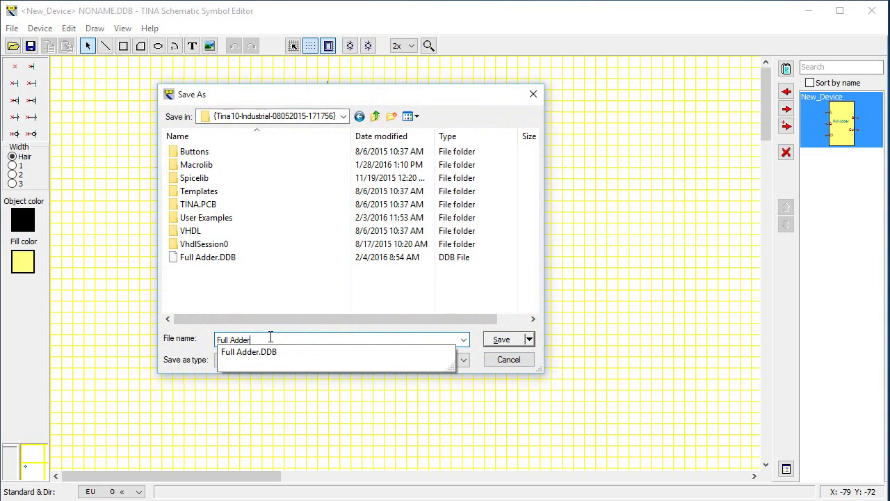
Save Full Adder.DDB, close the symbol editor and launch TINA Industrial 10
left_click(501, 342)
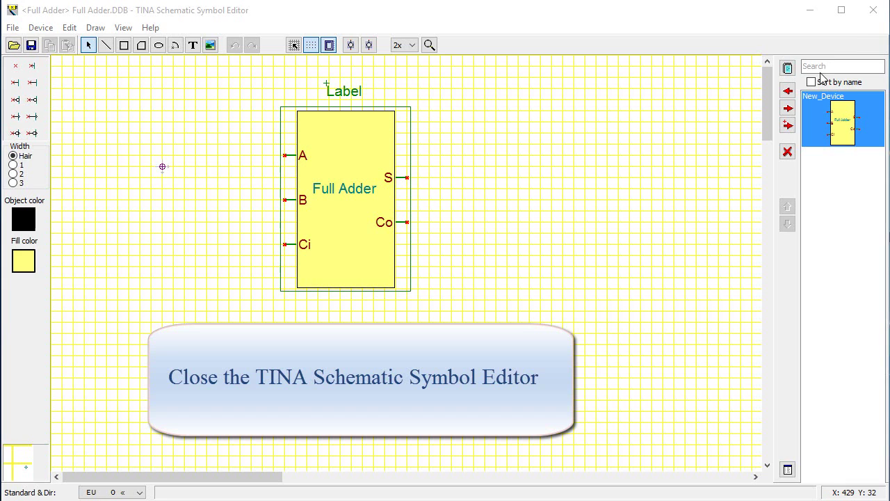
left_click(874, 10)
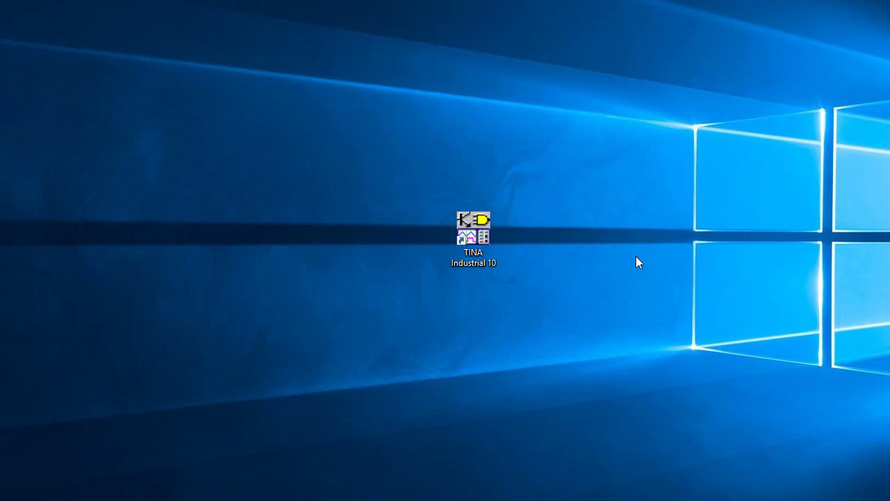
double_click(486, 267)
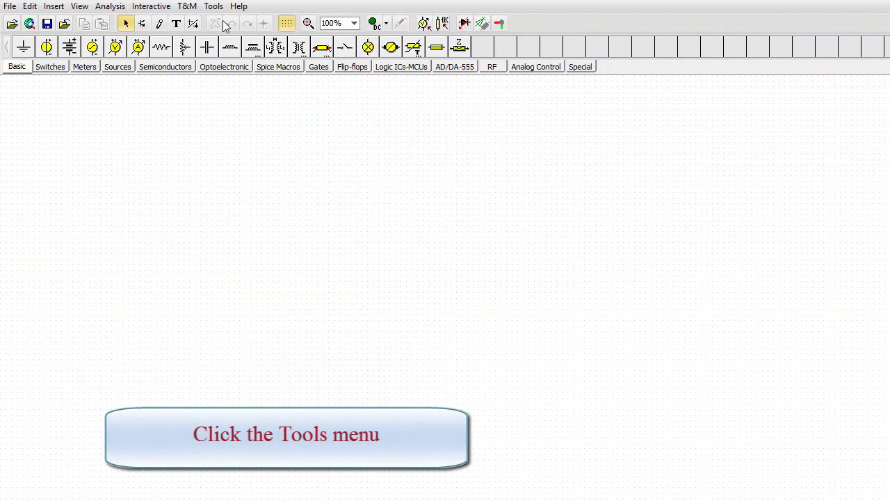
Start Tools > New Macro Wizard, name the macro Full Adder and choose From file
left_click(214, 7)
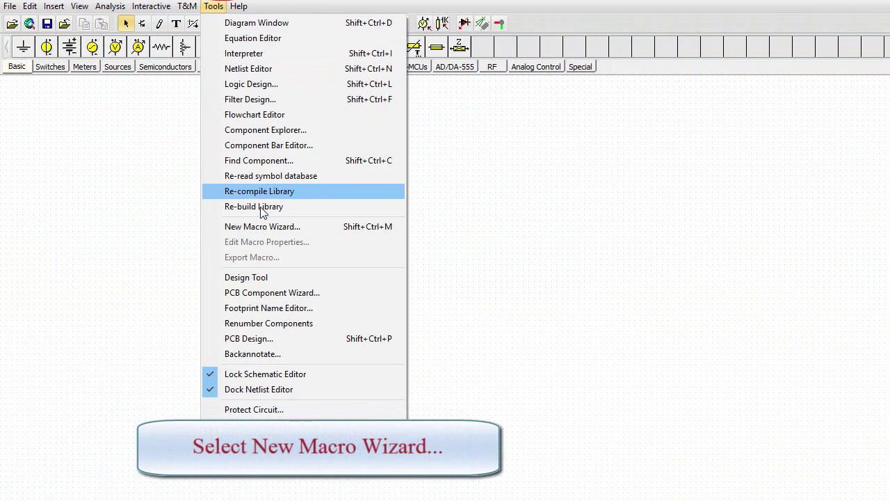
left_click(270, 231)
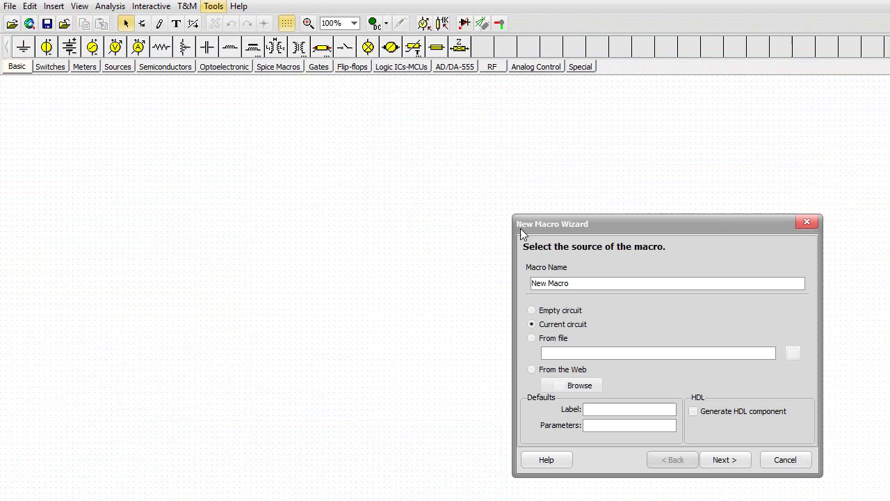
left_click_drag(578, 231, 323, 126)
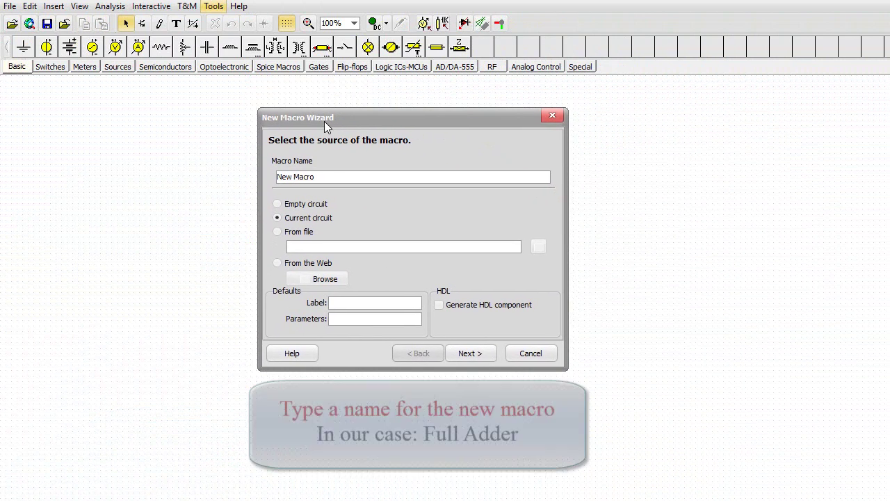
double_click(325, 176)
type("Full Adder")
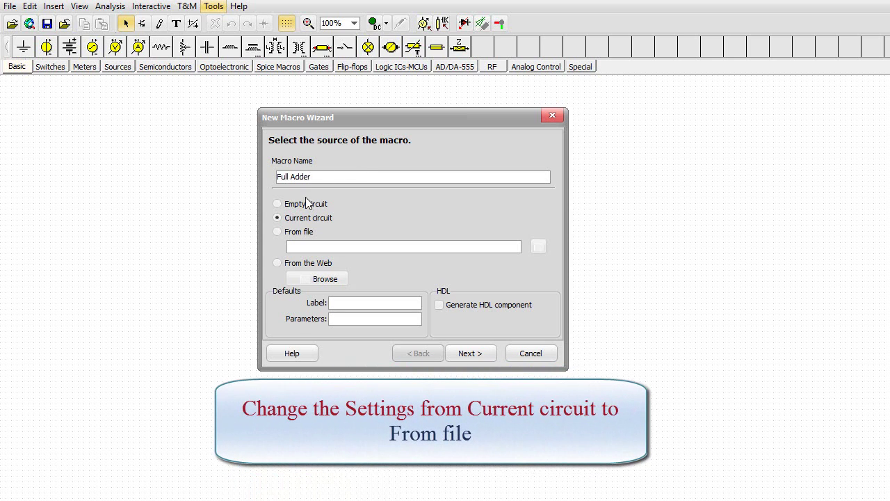
left_click(279, 233)
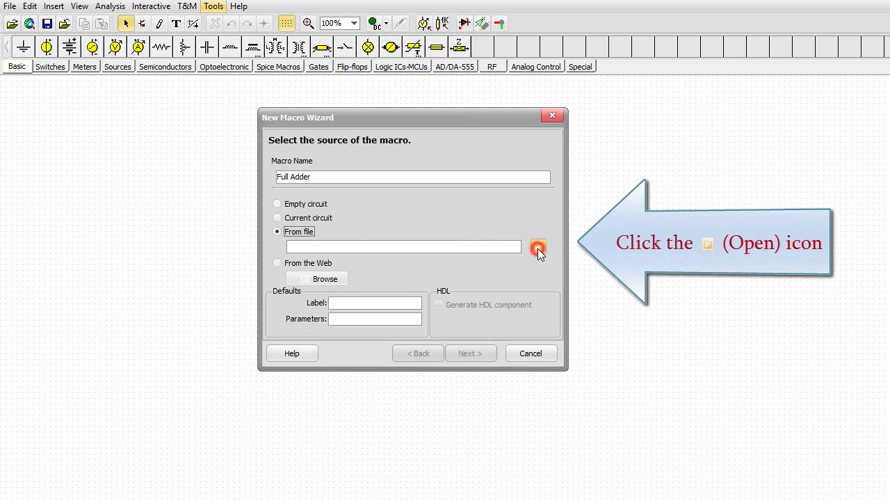
Select the Full adder schematic in the Tina 10 - Industrial Macrolib folder as the macro source
left_click(539, 247)
left_click(613, 324)
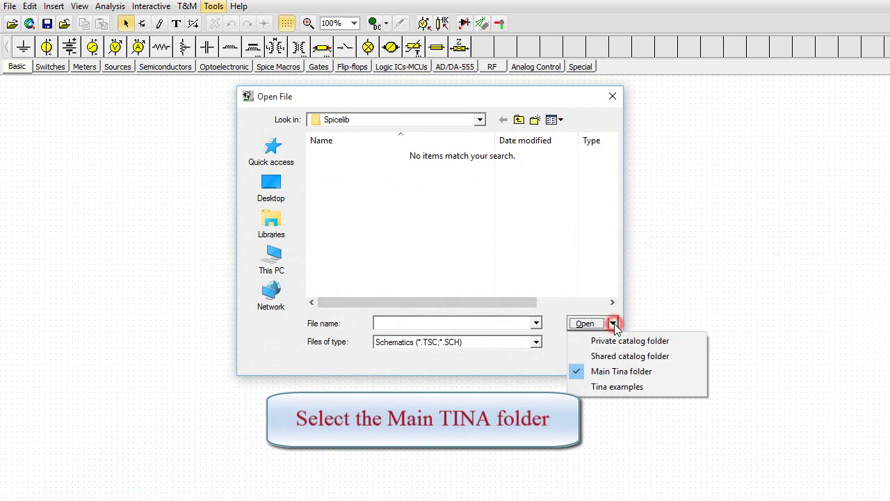
left_click(628, 376)
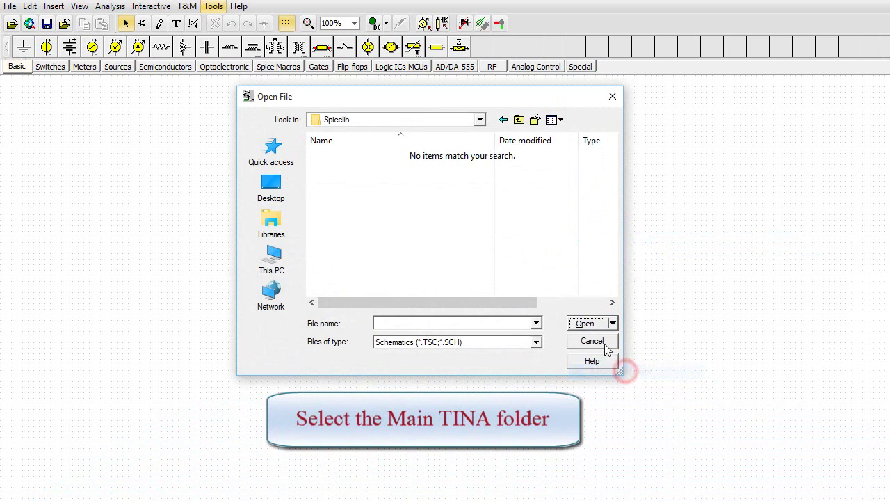
left_click(519, 120)
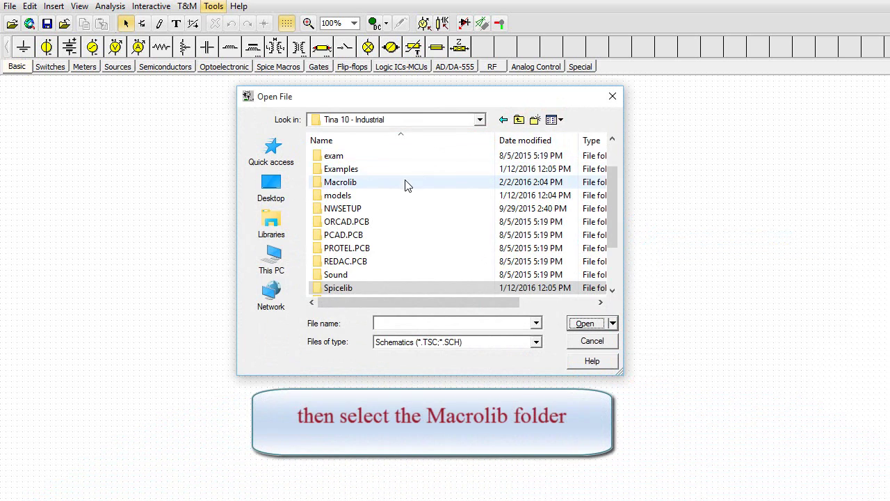
left_click(374, 188)
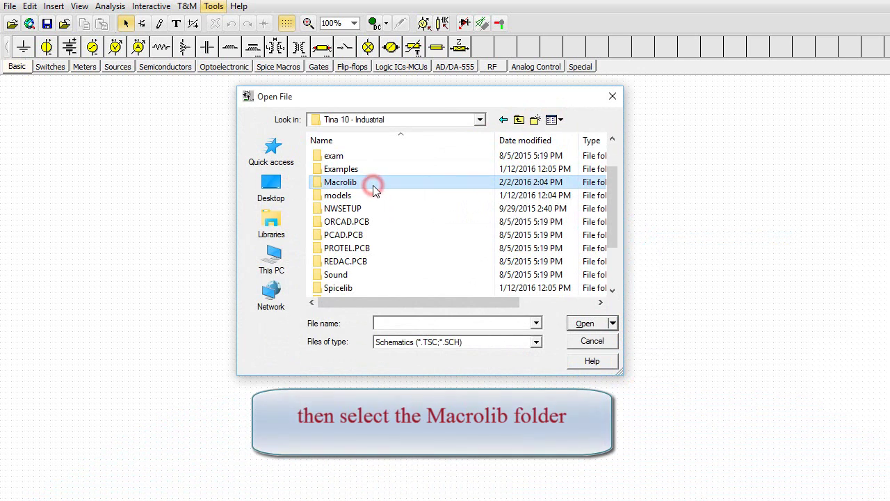
double_click(373, 188)
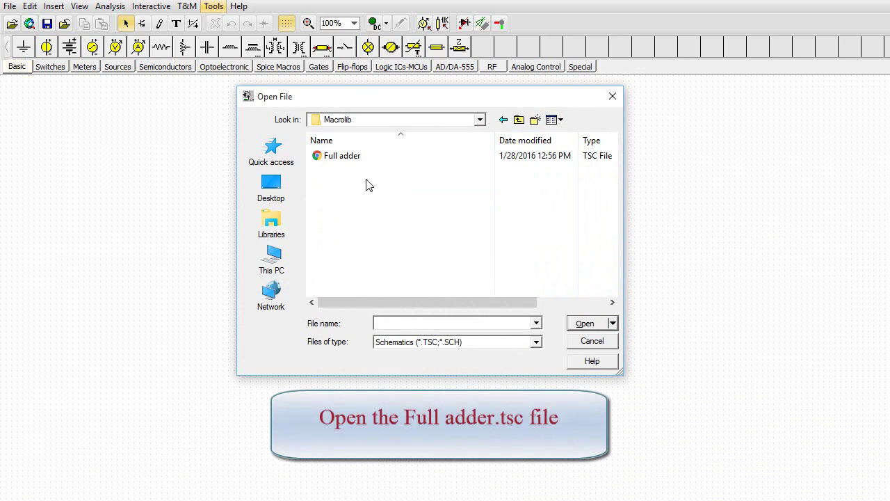
left_click(345, 161)
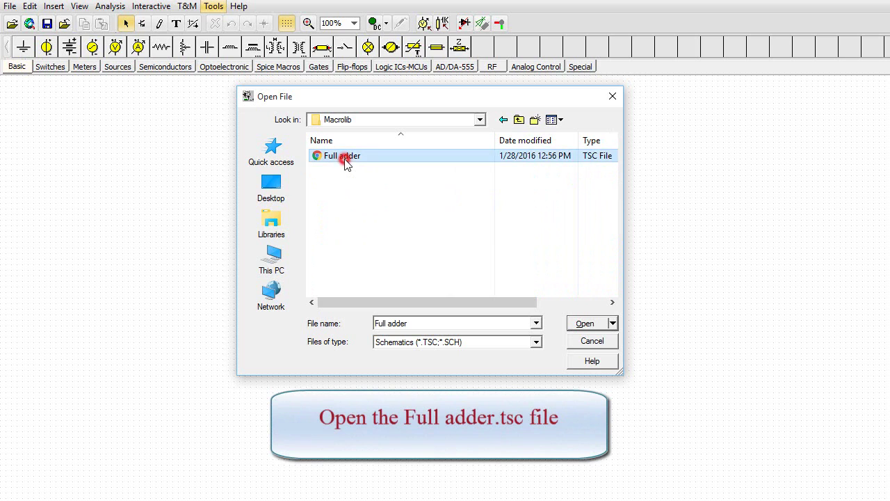
Accept the Full adder file as source and choose the yellow Full Adder symbol as the macro's shape
left_click(588, 325)
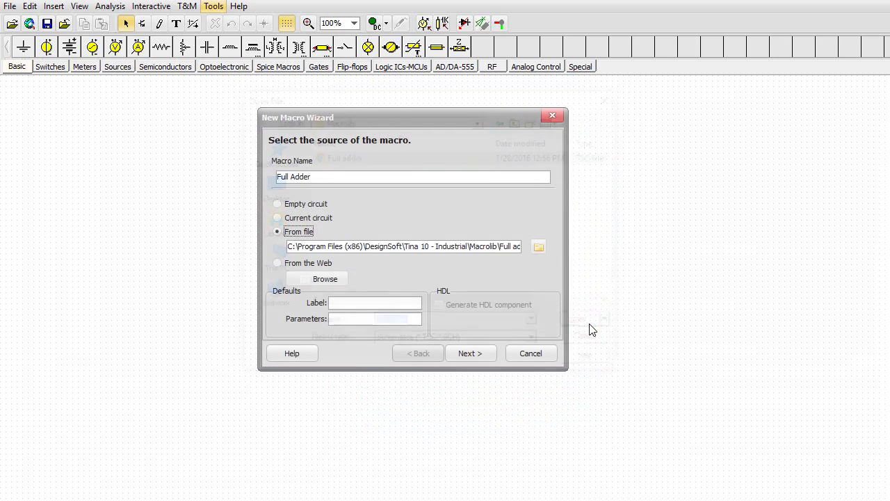
left_click(472, 360)
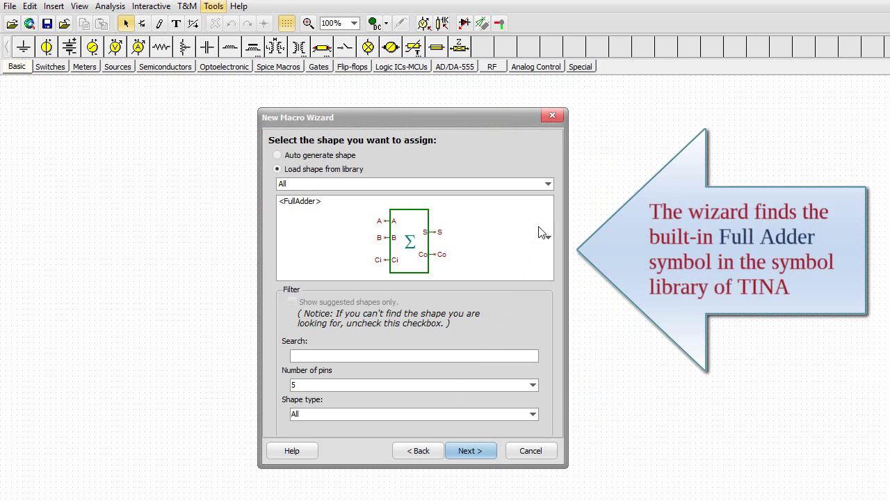
left_click(547, 185)
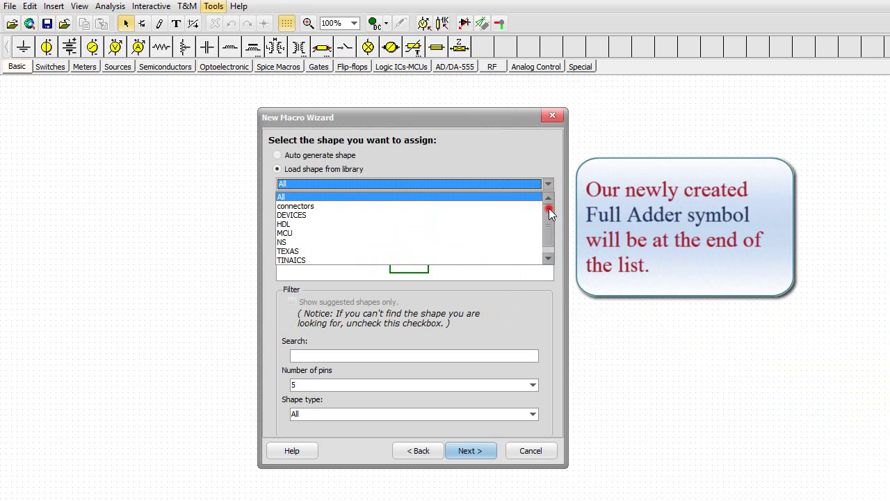
left_click(550, 211)
left_click(487, 260)
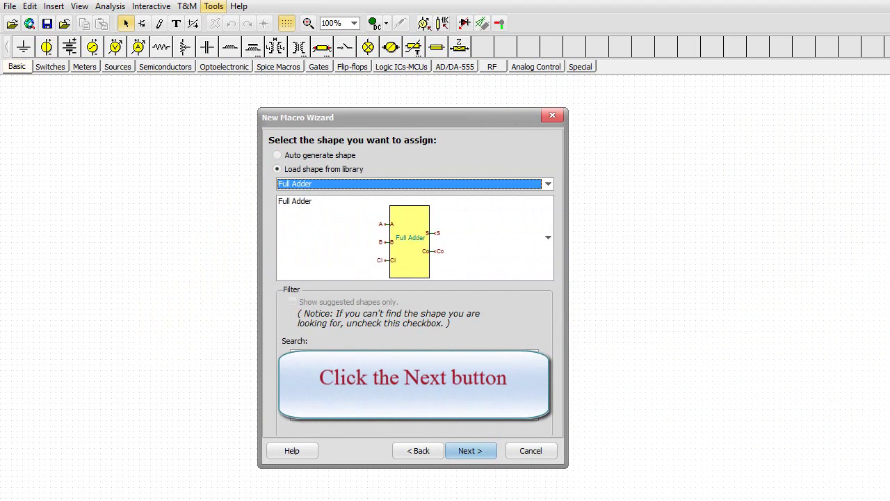
Save the macro as Full adder.tsm under User Macros in Macrolib
left_click(471, 453)
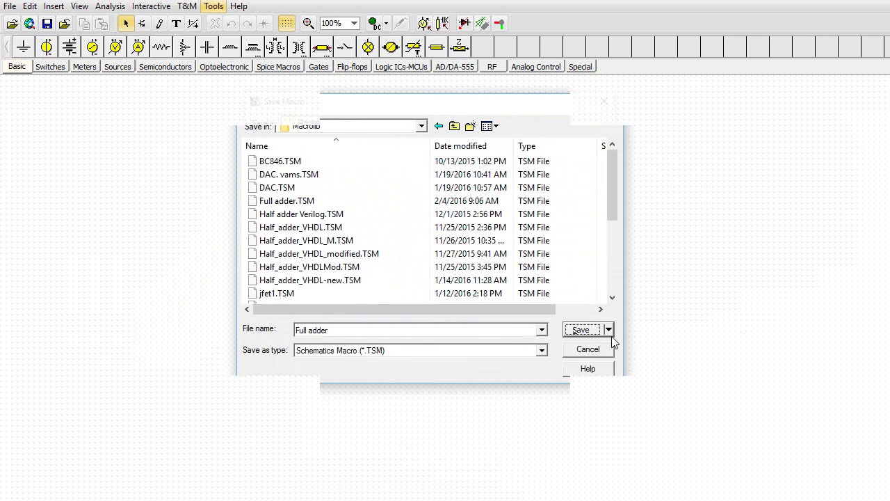
left_click(609, 332)
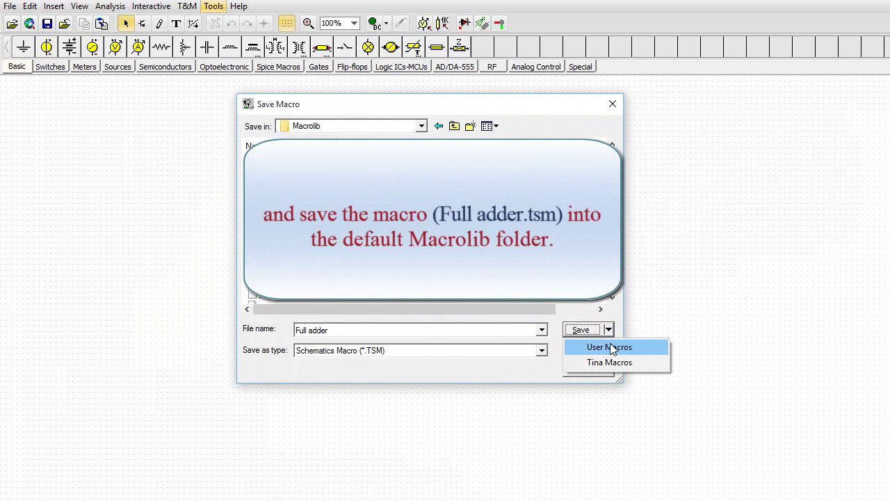
left_click(610, 347)
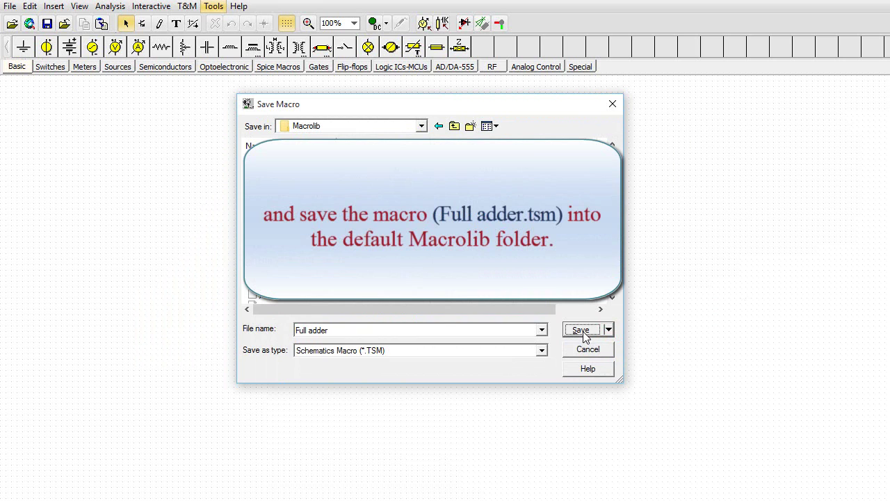
left_click(582, 331)
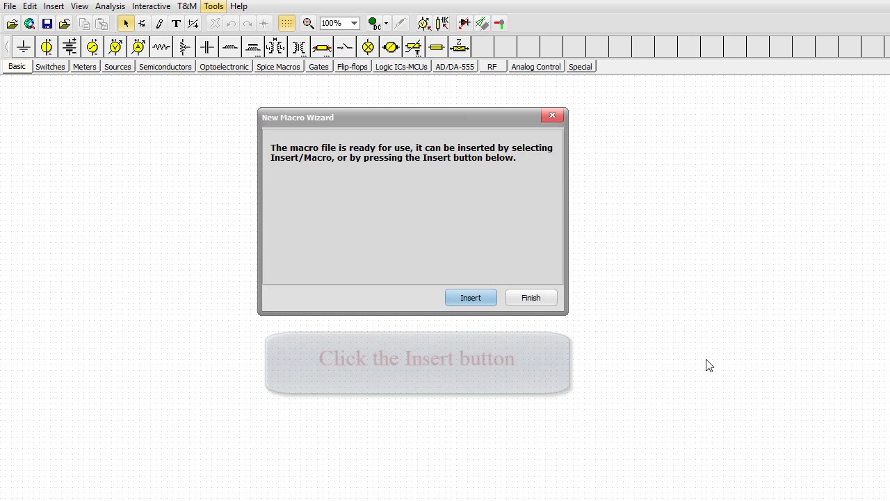
Place the Full Adder macro as U1 on the workspace and open its internal circuit
left_click(469, 299)
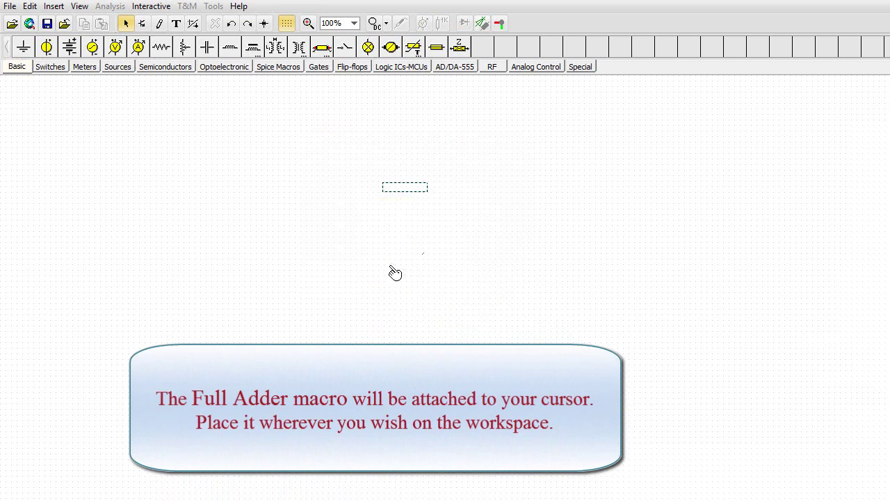
left_click(370, 250)
left_click(441, 283)
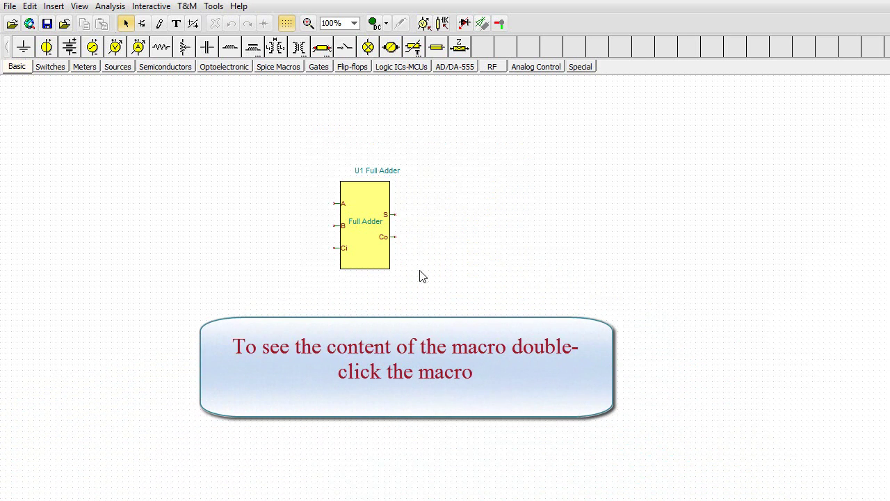
double_click(369, 234)
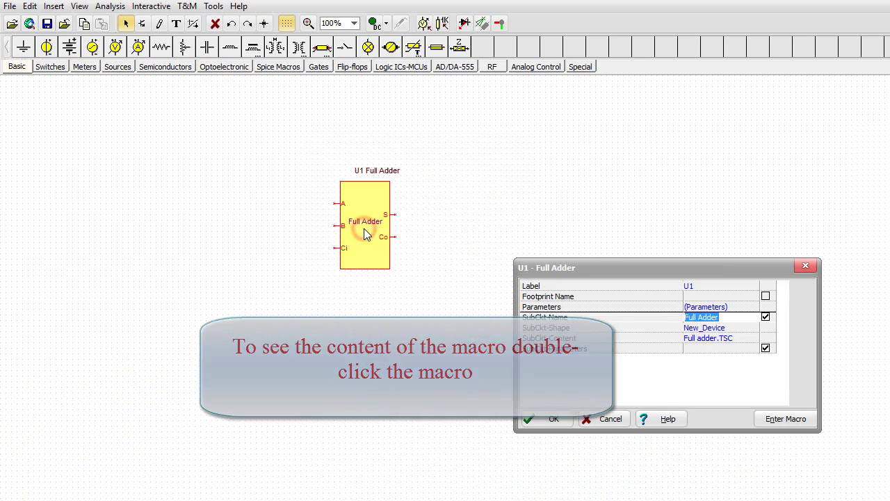
left_click(782, 421)
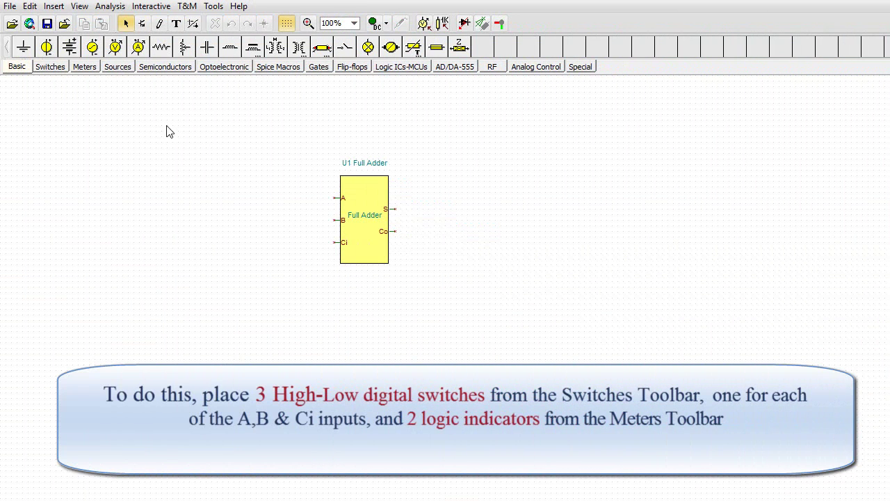
Place a High-Low switch left of the adder and wire indicator L2 to the Co output
left_click(50, 68)
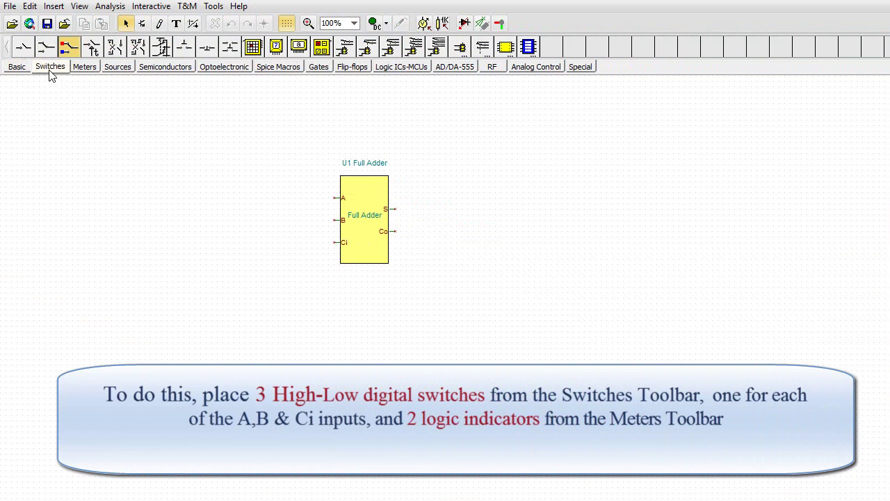
left_click(65, 50)
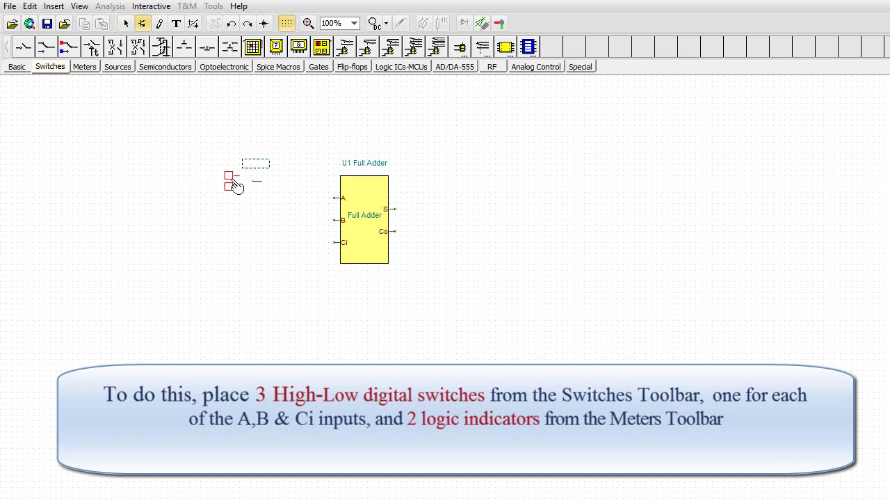
left_click(239, 189)
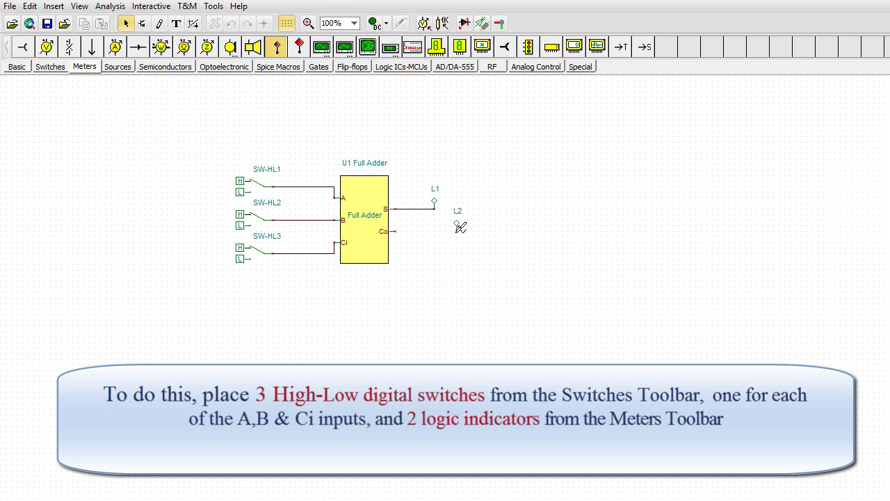
left_click_drag(458, 225, 395, 232)
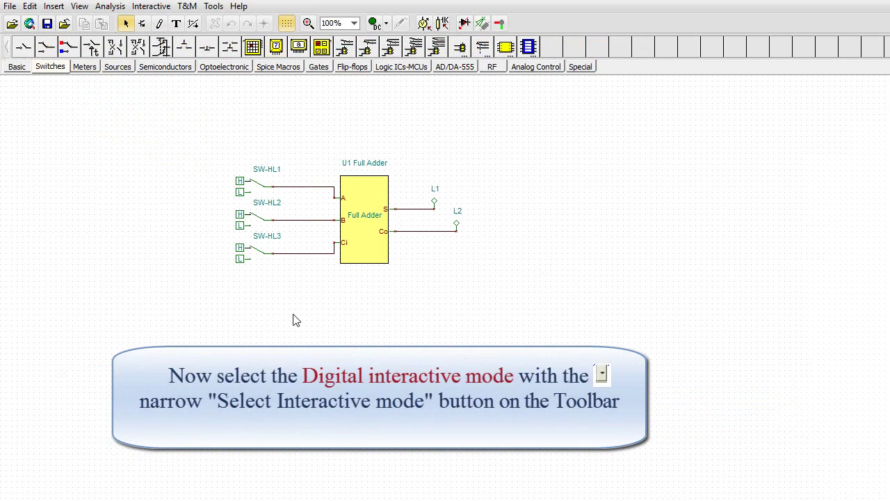
Select Digital interactive mode and start the DIG simulation
left_click(387, 26)
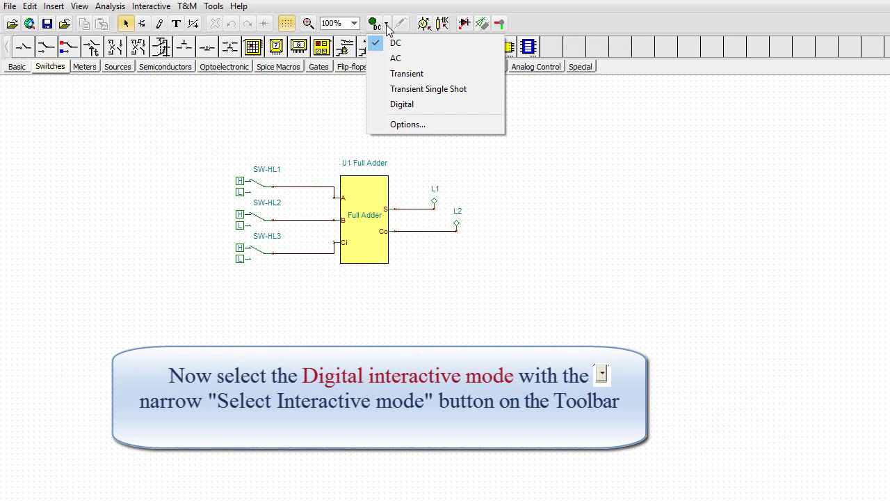
left_click(390, 105)
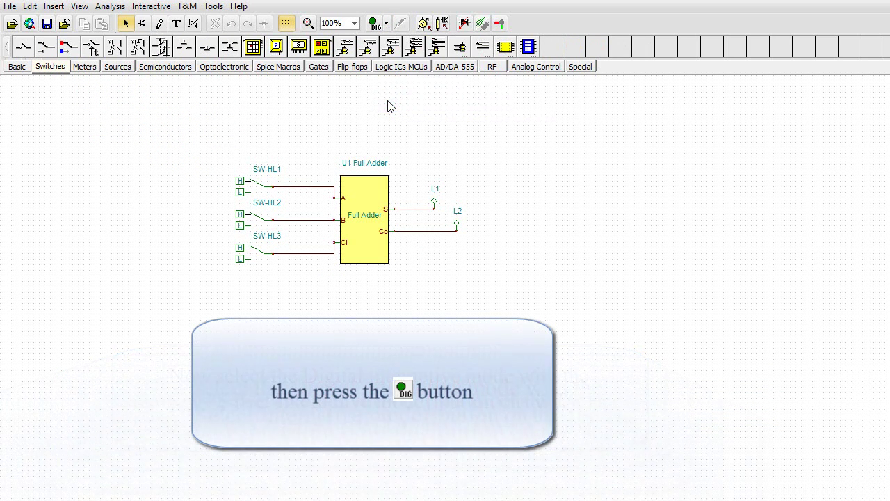
left_click(373, 24)
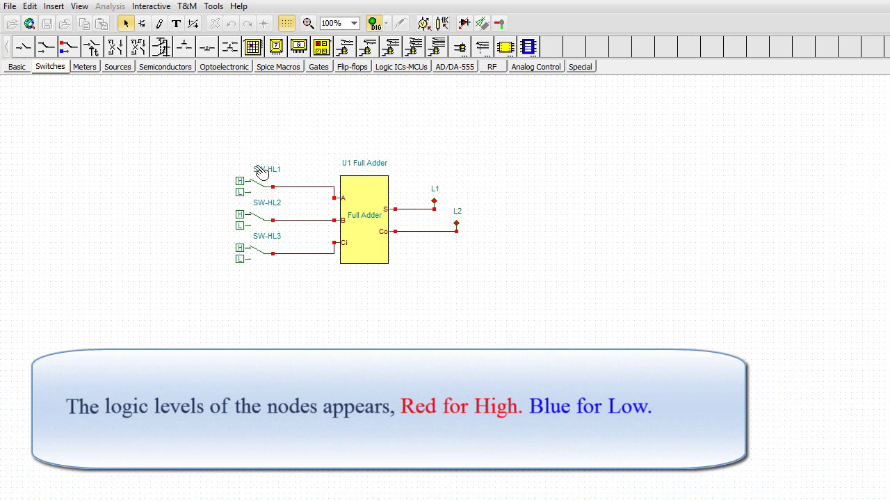
Set SW-HL1, SW-HL2 and SW-HL3 low, then return SW-HL1 and SW-HL2 to high
left_click(248, 191)
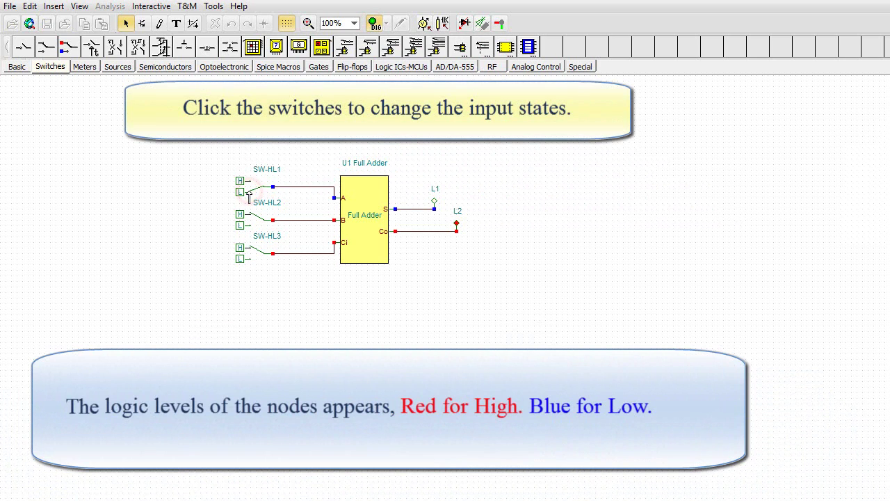
left_click(249, 228)
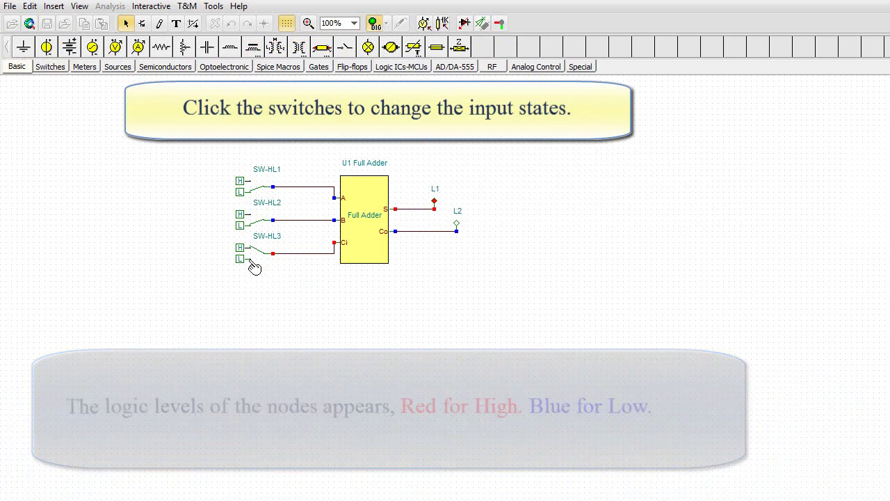
left_click(249, 260)
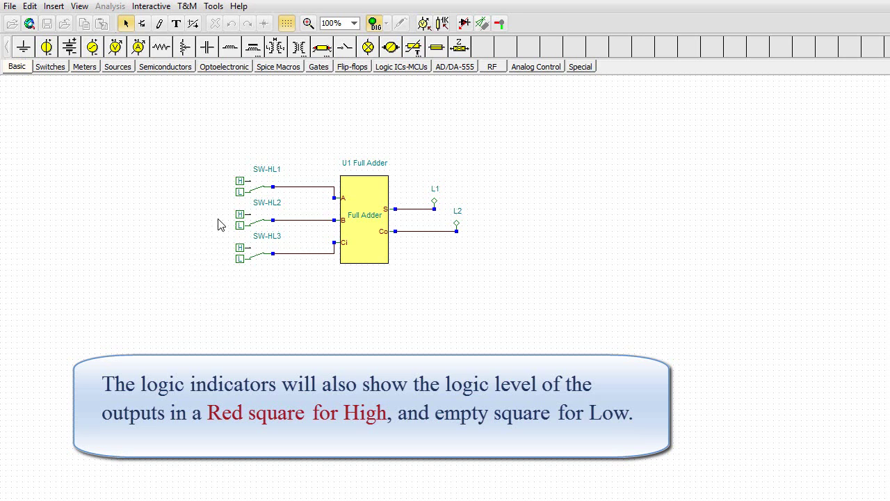
left_click(249, 188)
left_click(248, 219)
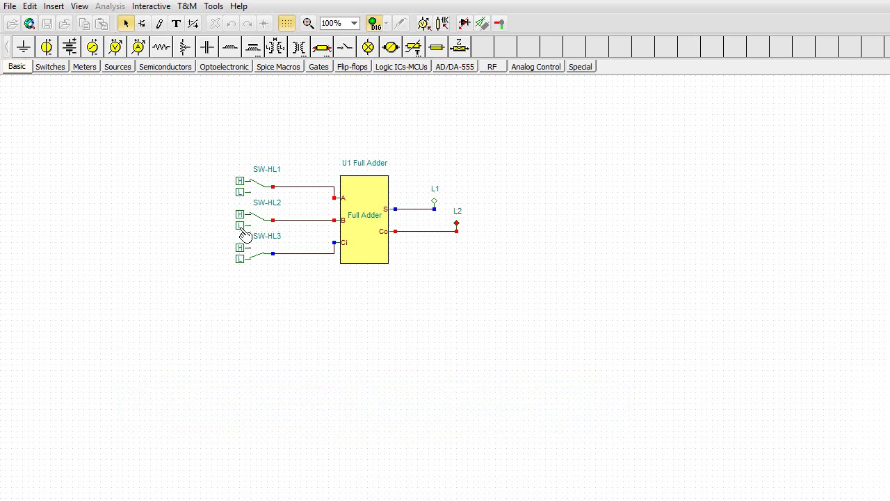